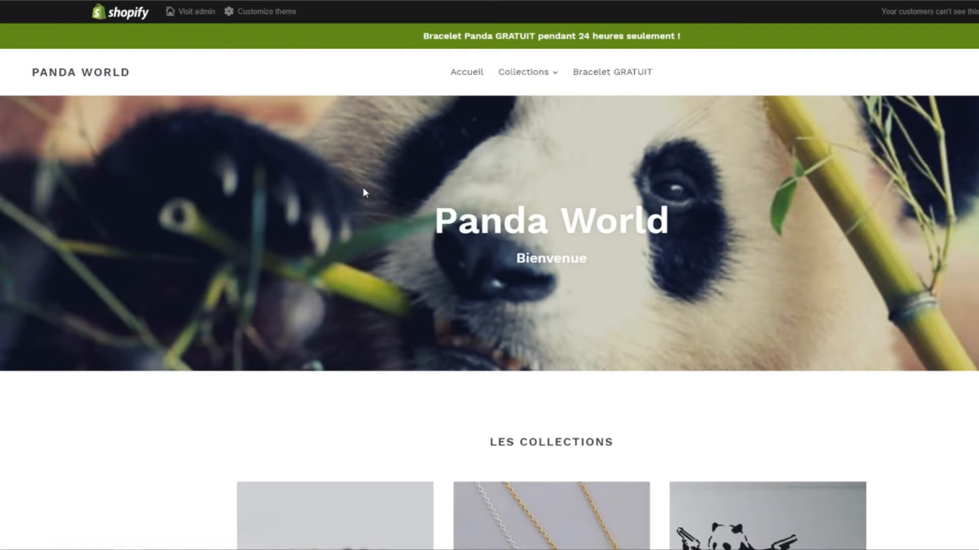
Look through the collections and featured products on the Panda World store's home page.
scroll(363, 188, "down", 12)
scroll(363, 193, "down", 10)
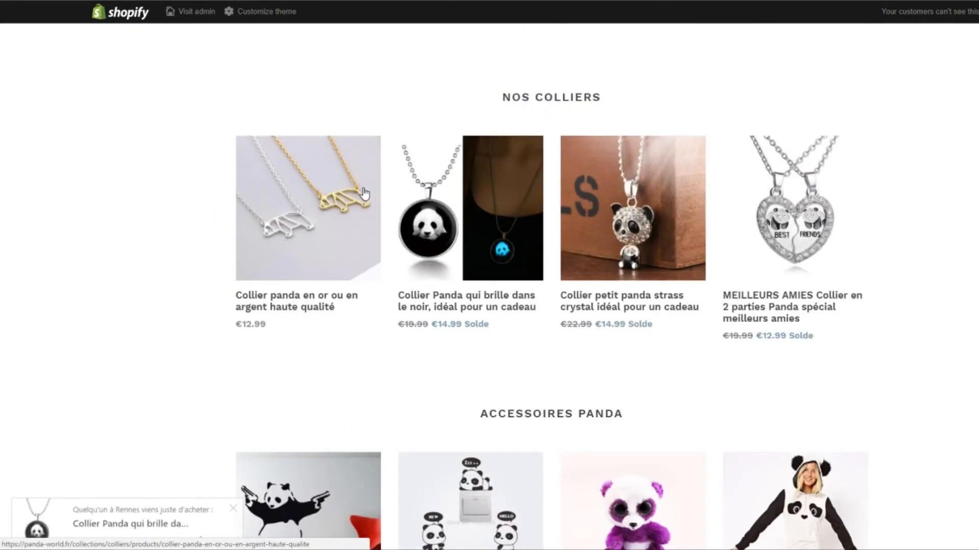
scroll(364, 193, "down", 5)
scroll(363, 193, "up", 15)
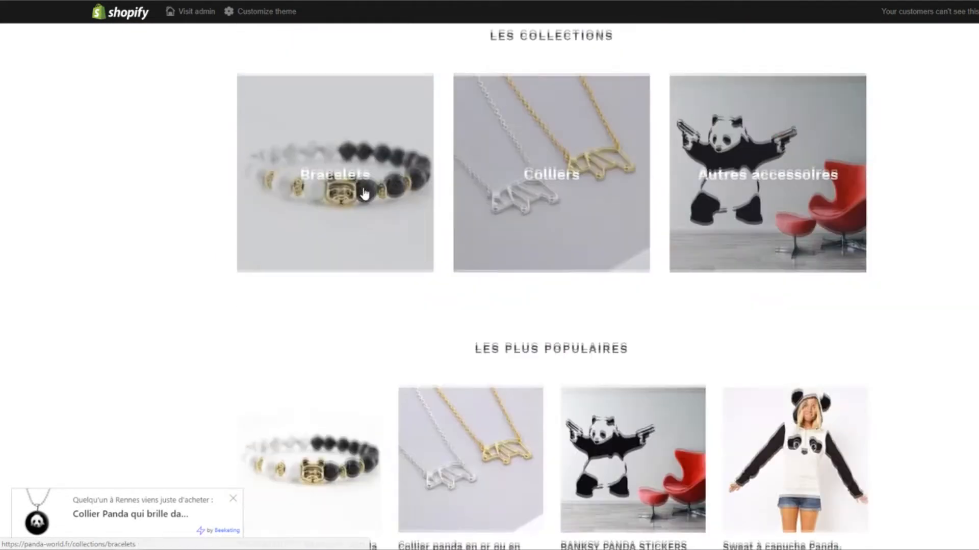
scroll(364, 194, "up", 8)
Open the accessories collection and browse the products on both of its pages.
left_click(524, 76)
left_click(535, 143)
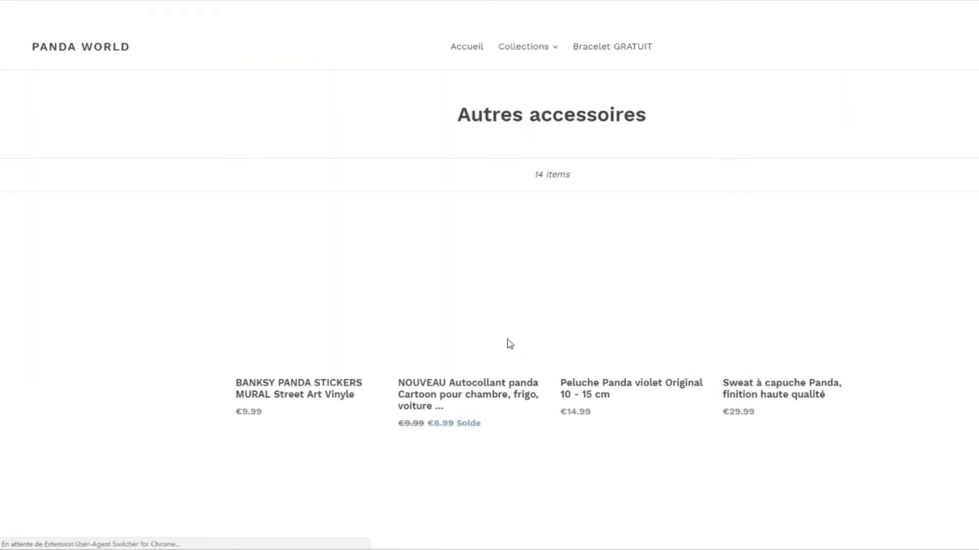
scroll(509, 332, "down", 3)
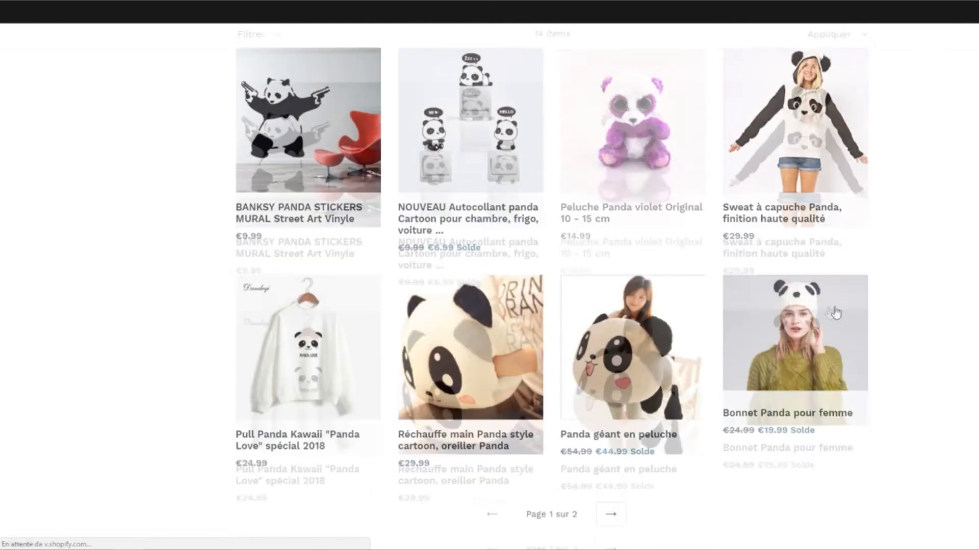
scroll(834, 312, "down", 2)
left_click(611, 400)
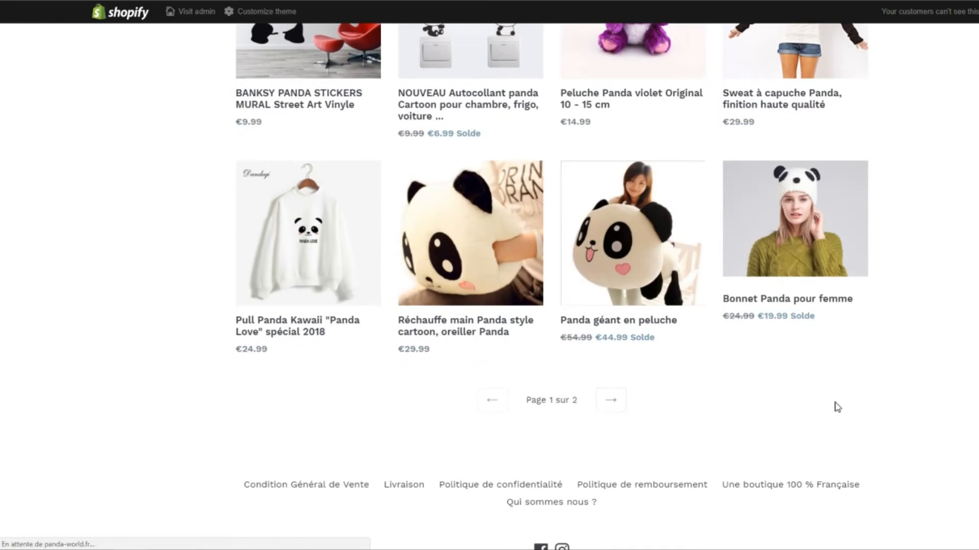
scroll(822, 395, "down", 2)
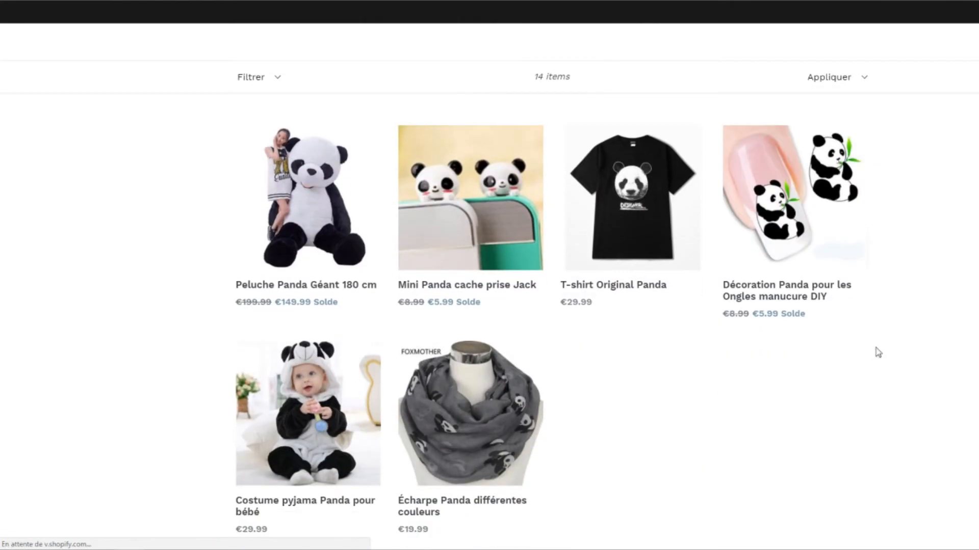
Browse the necklace collection (Nos colliers) and return to the store's home page.
scroll(637, 245, "up", 3)
left_click(521, 46)
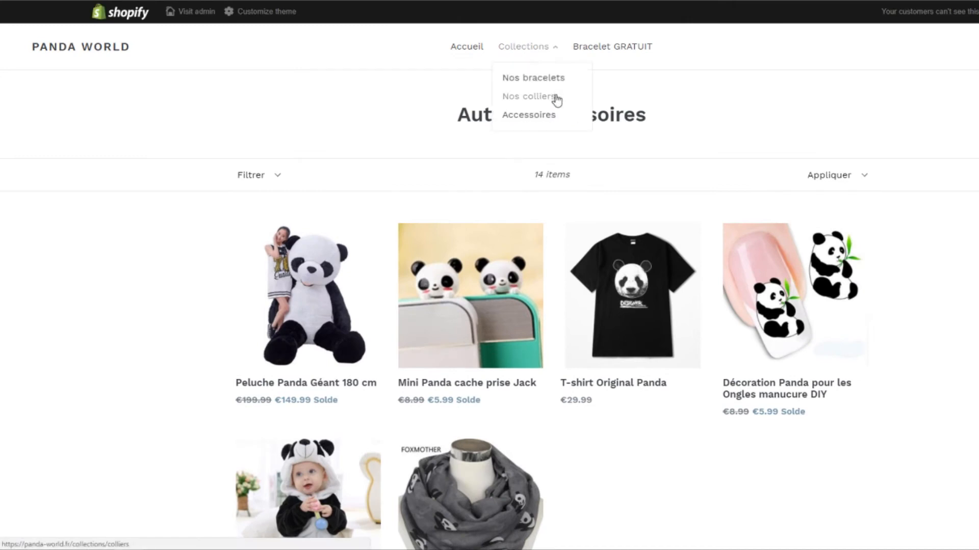
left_click(590, 100)
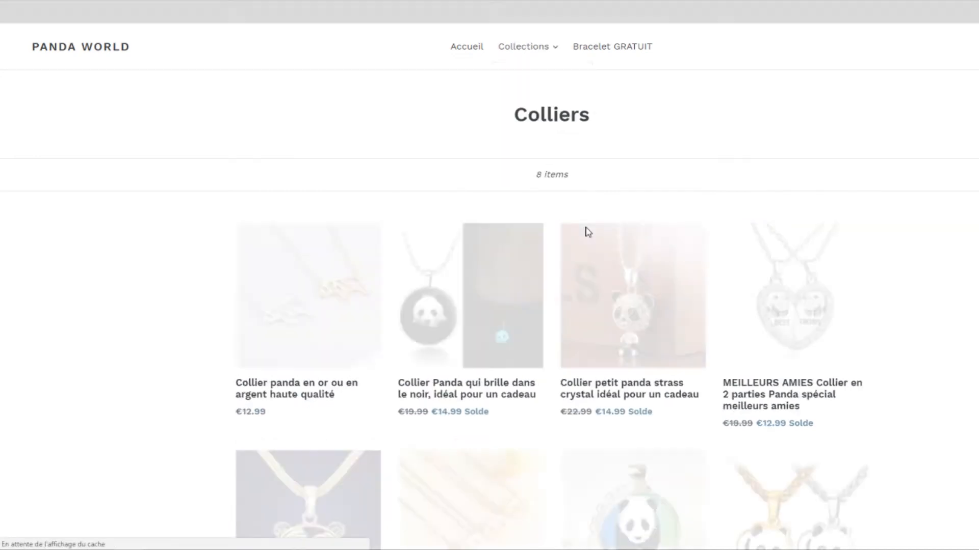
scroll(661, 301, "down", 5)
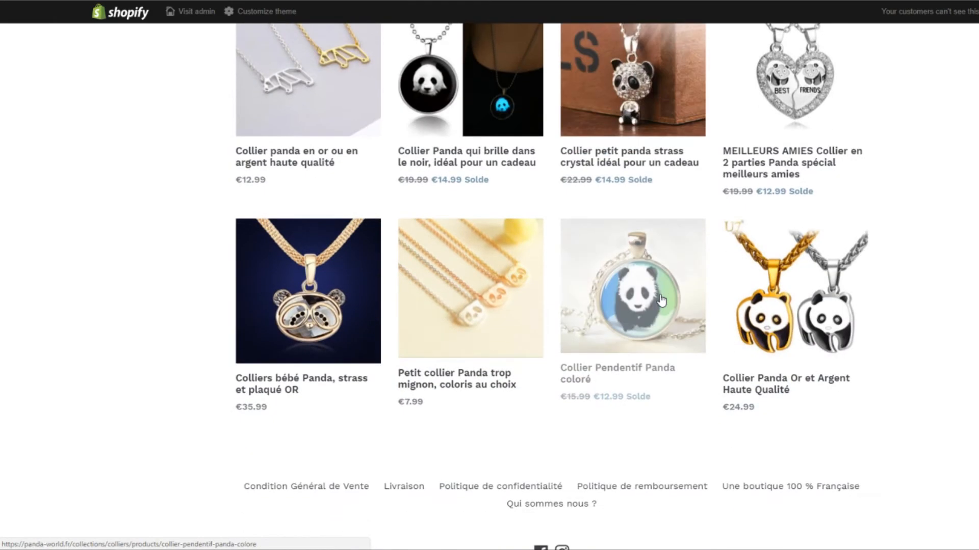
scroll(661, 300, "up", 5)
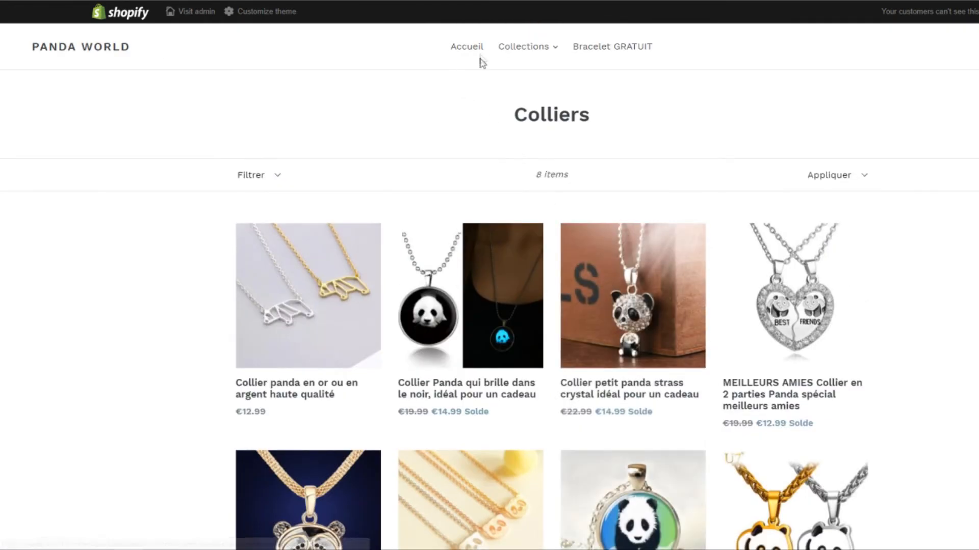
left_click(477, 47)
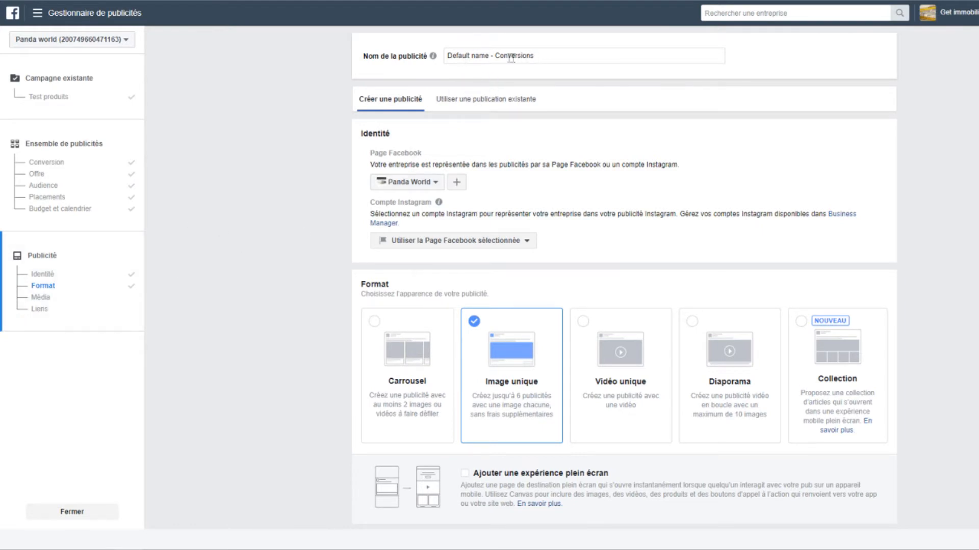
Replace the default ad name with "bonnet Panda".
left_click(489, 59)
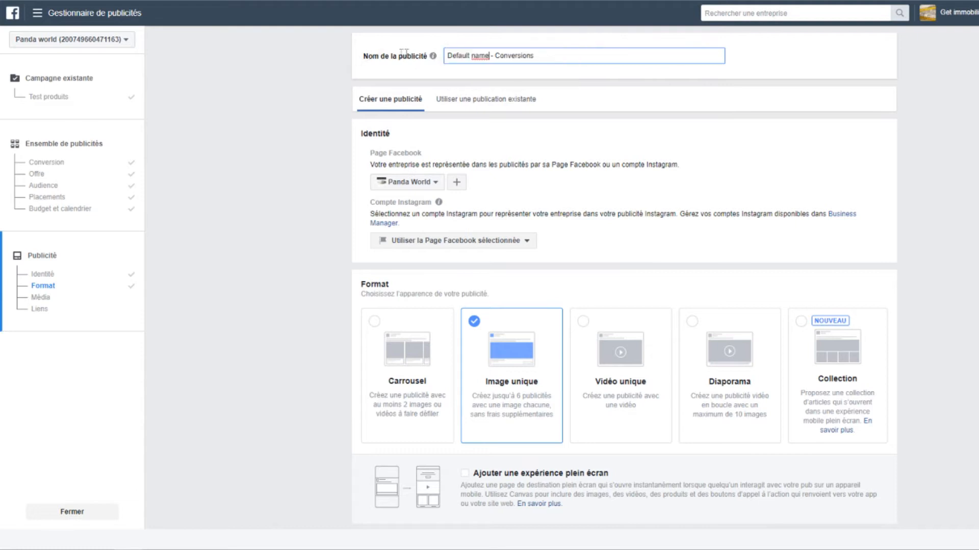
left_click_drag(622, 55, 455, 51)
mouse_move(433, 57)
left_click(631, 56)
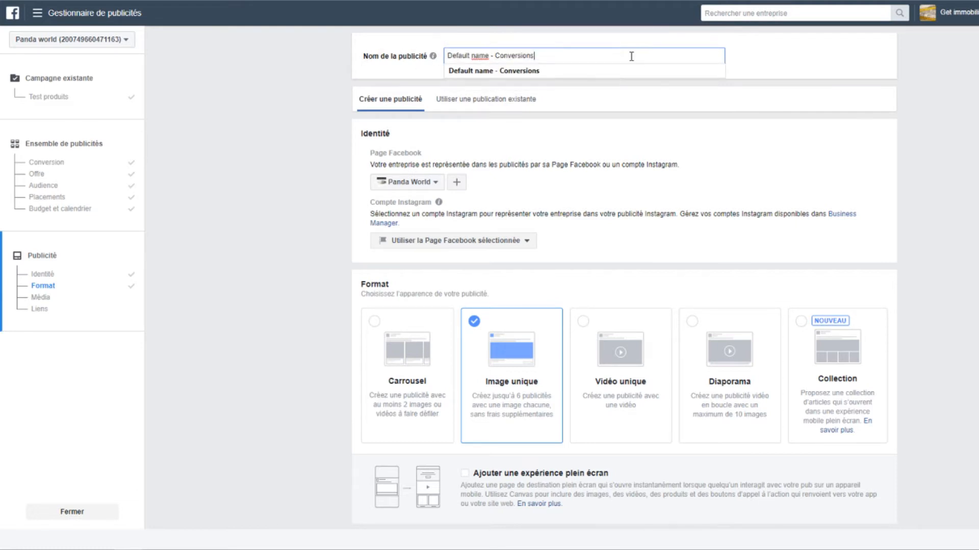
key("BackSpace")
key("BackSpace")
key("BackSpace")
key("BackSpace")
key("BackSpace")
key("BackSpace")
key("BackSpace")
key("BackSpace")
key("BackSpace")
key("BackSpace")
key("BackSpace")
key("BackSpace")
key("BackSpace")
key("BackSpace")
key("BackSpace")
key("BackSpace")
key("BackSpace")
key("BackSpace")
key("BackSpace")
key("BackSpace")
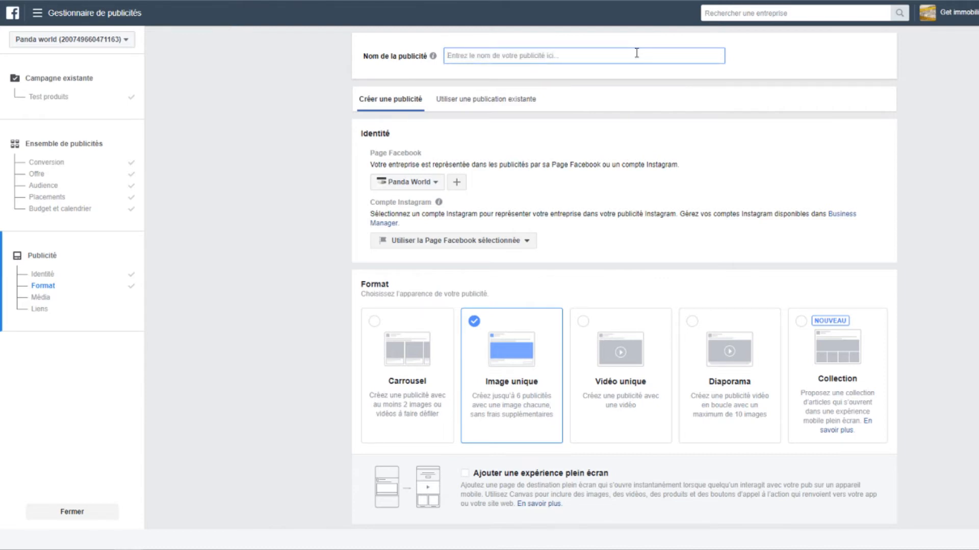
type("bonnet Panda")
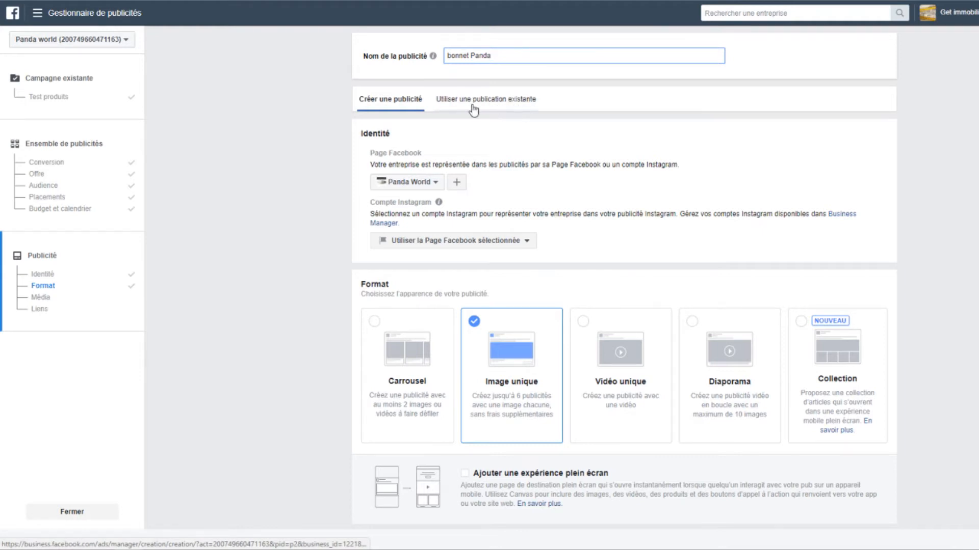
Review the ad's identity and format options, and look over the design types offered in Canva.
scroll(411, 139, "down", 5)
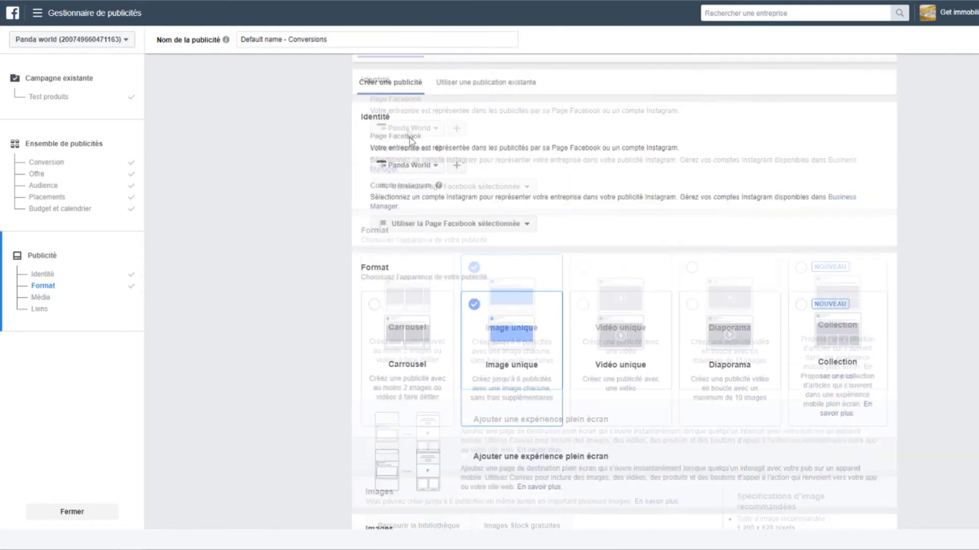
scroll(410, 139, "up", 3)
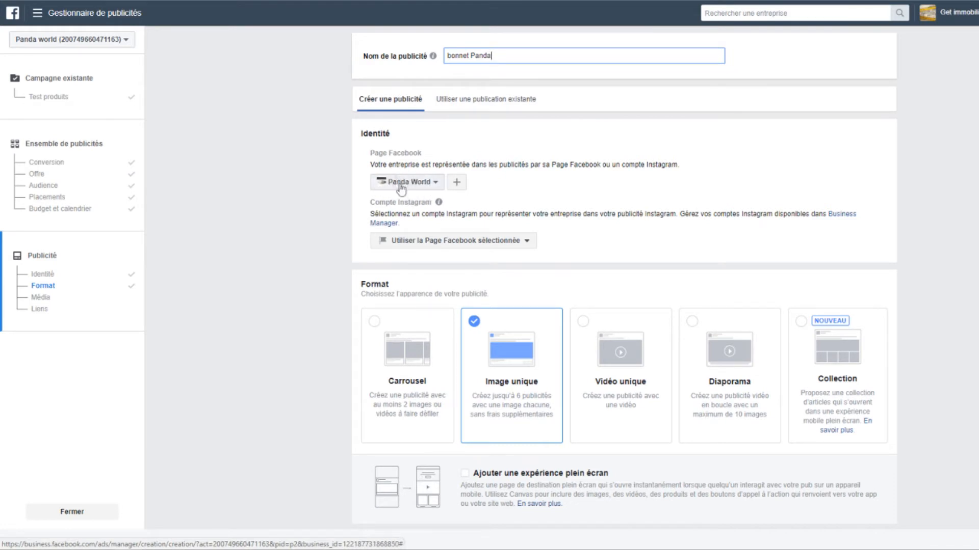
scroll(368, 226, "down", 2)
scroll(368, 226, "down", 2)
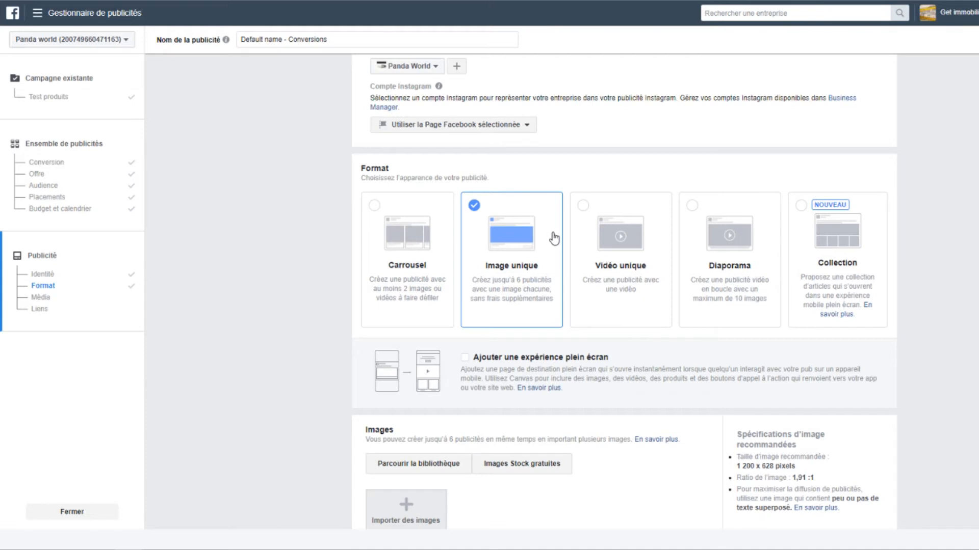
scroll(554, 238, "down", 3)
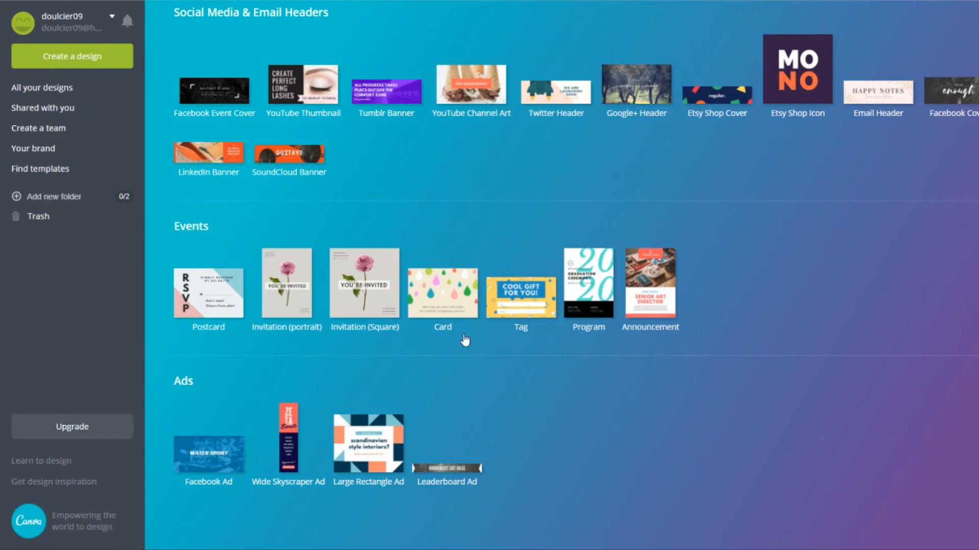
scroll(465, 341, "up", 10)
scroll(464, 332, "down", 10)
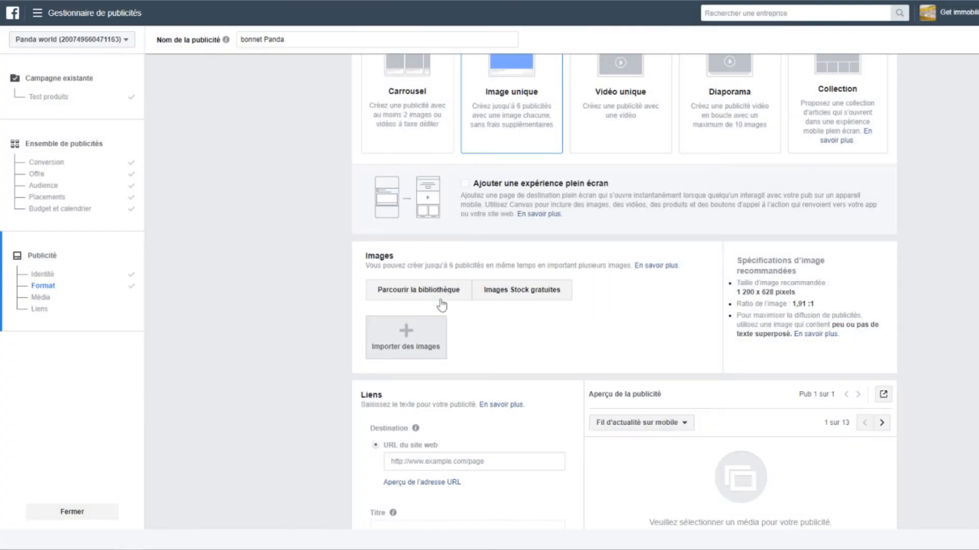
Import the image "bonnet panda pour femme original" from the desktop as the ad's picture.
left_click(404, 346)
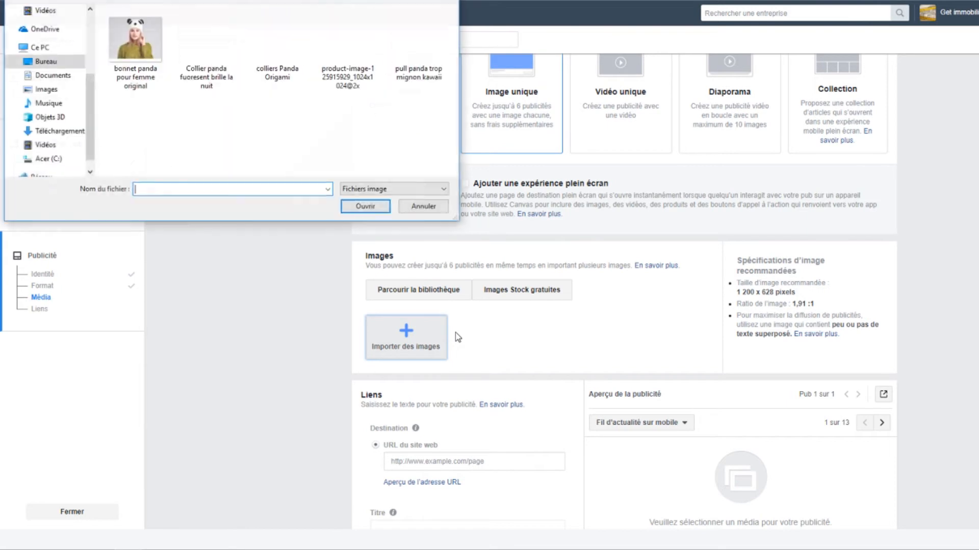
left_click(118, 37)
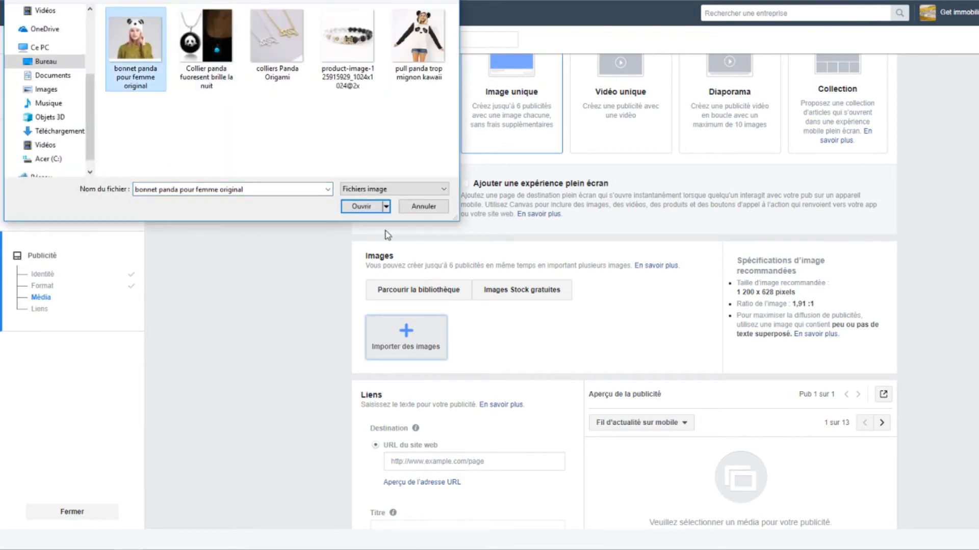
left_click(362, 206)
scroll(586, 317, "down", 2)
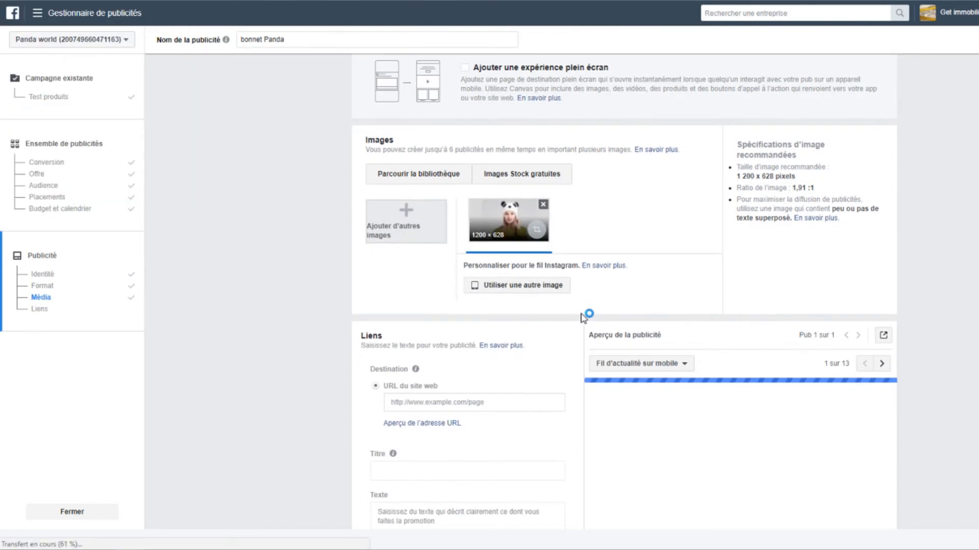
Open the "Bonnet Panda pour femme" product page from the store's accessories collection and copy its web address.
scroll(530, 252, "down", 4)
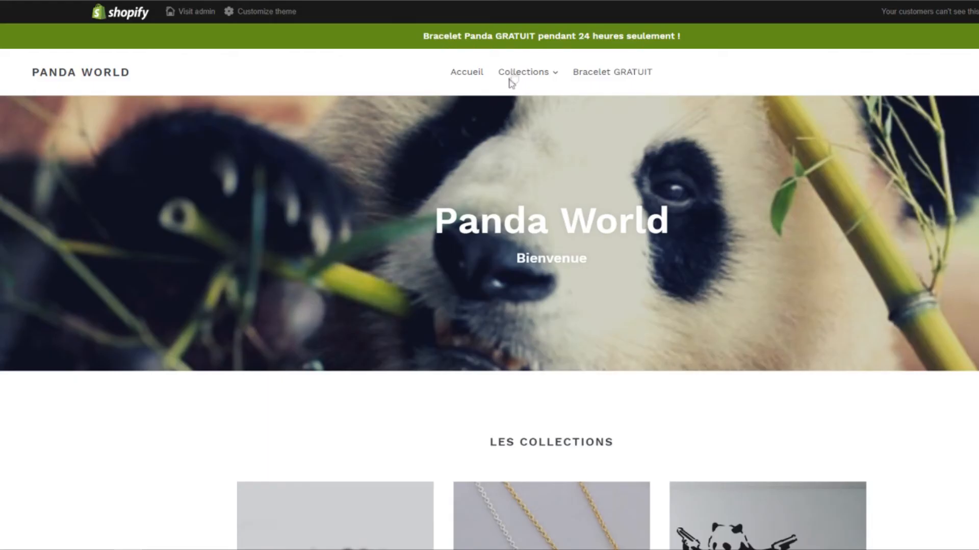
left_click(530, 75)
left_click(544, 140)
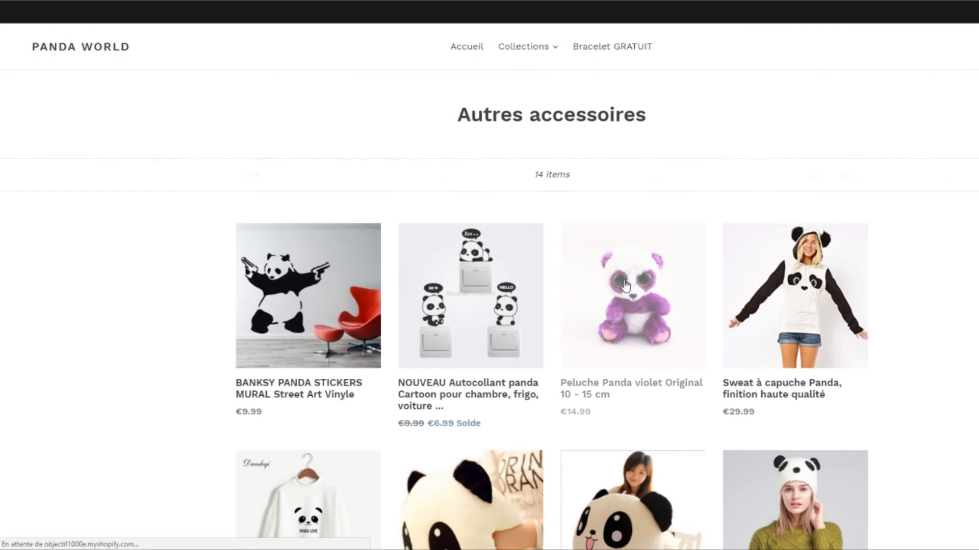
scroll(678, 317, "down", 4)
left_click(778, 346)
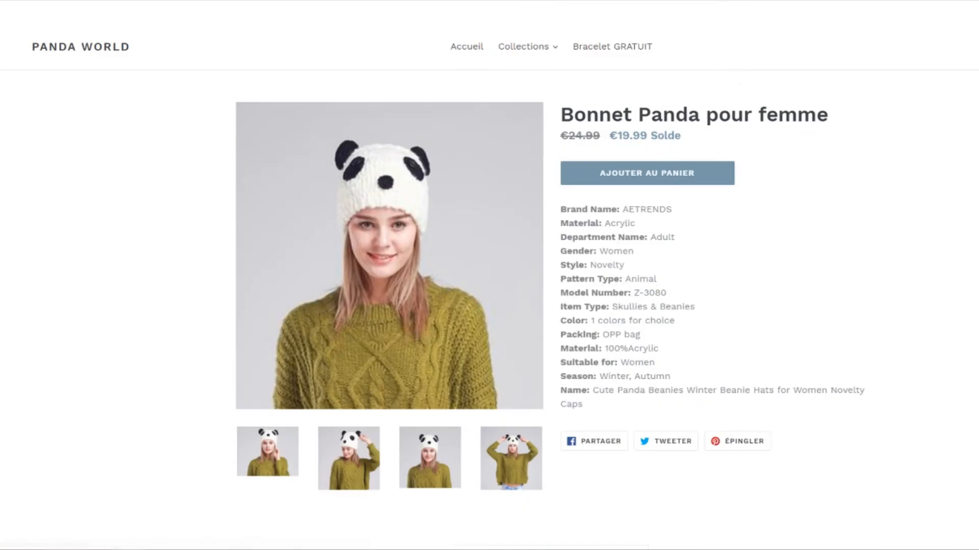
right_click(340, 1)
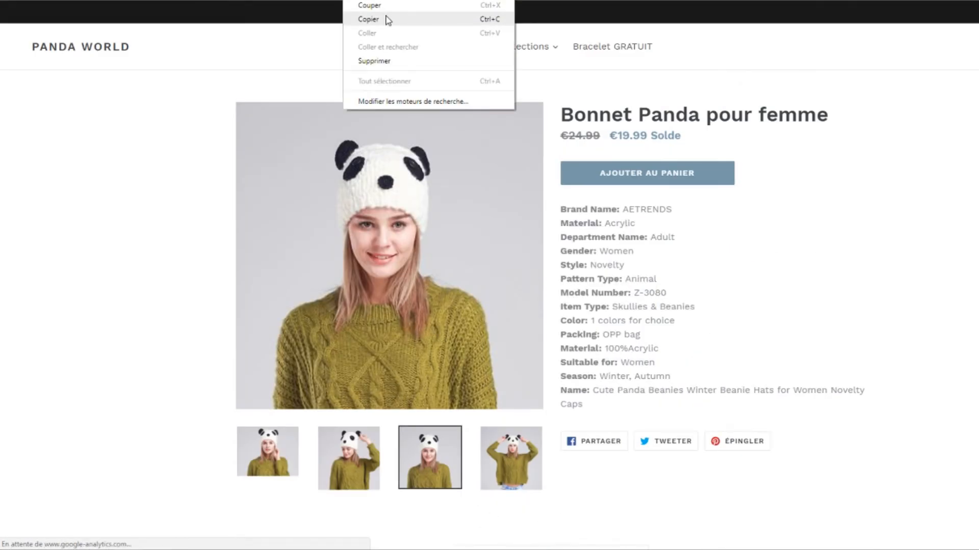
left_click(393, 17)
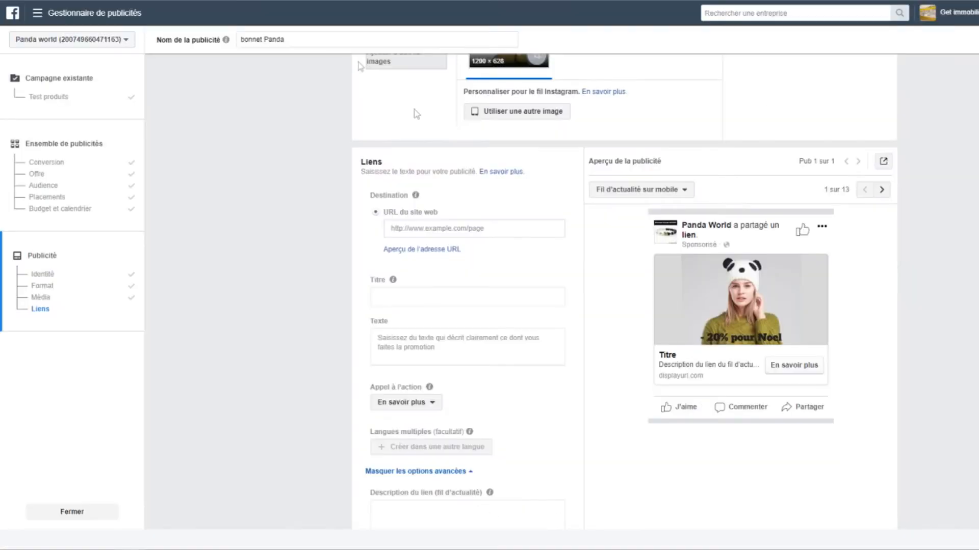
right_click(422, 231)
type("https://panda-world.fr/collections/autres-accessoires/products/bonnet-panda-pour-femme")
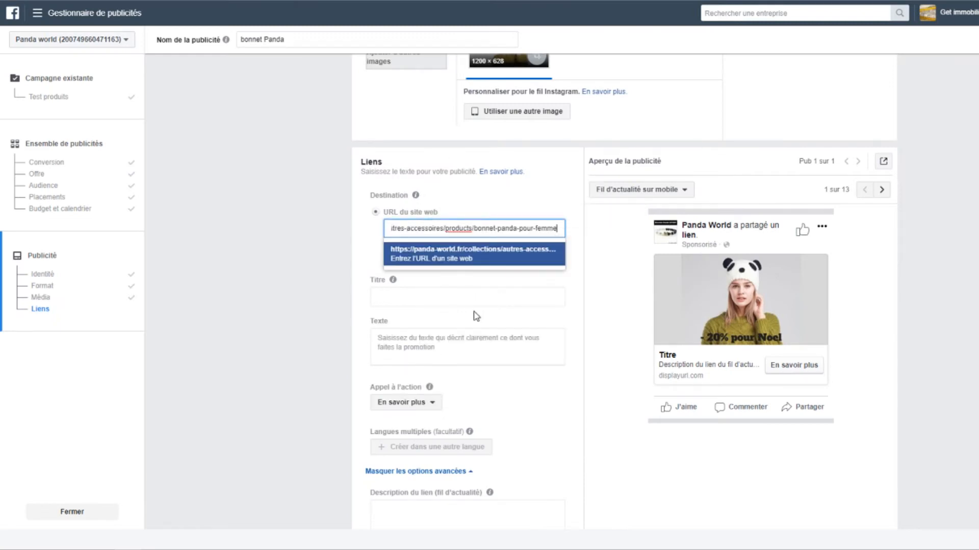
left_click(463, 294)
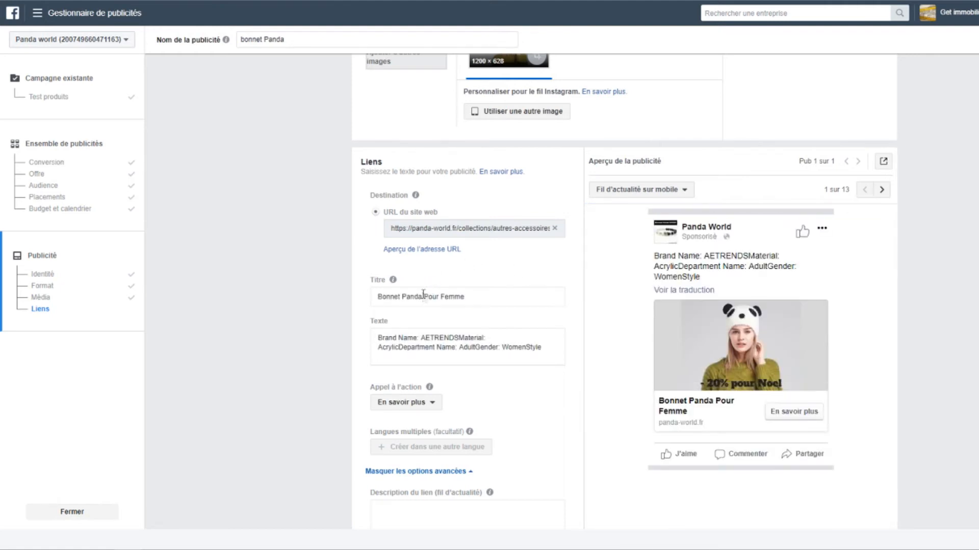
left_click(494, 299)
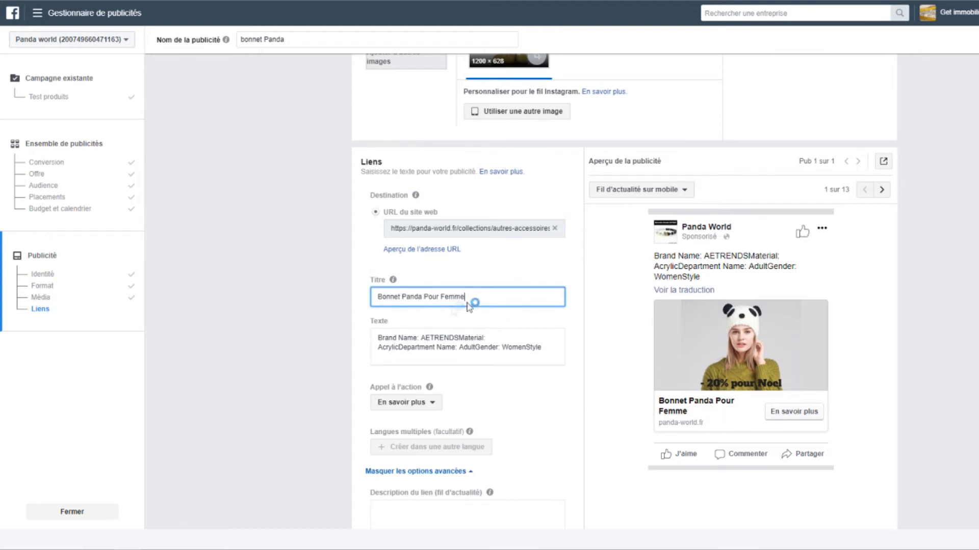
Copy the promotional text, from "PENSEZ À UN CADEAU UNIQUE" to "Tarif imbattable spécial Noel", from the Panda World necklace post.
left_click(492, 349)
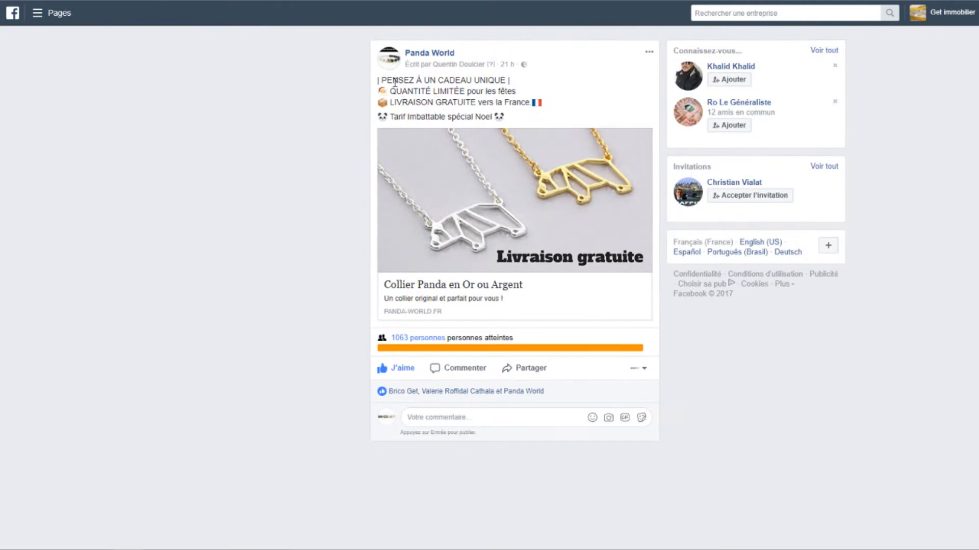
left_click_drag(505, 117, 379, 80)
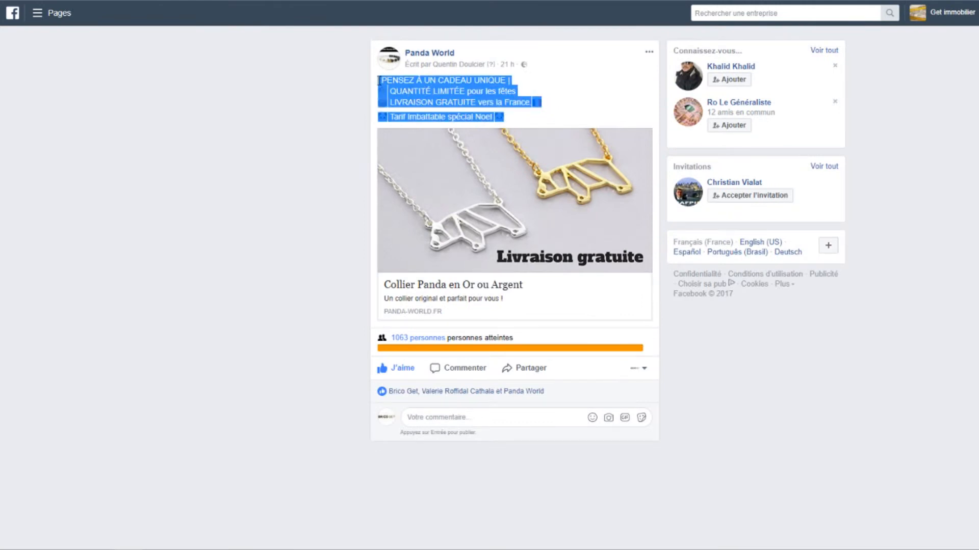
right_click(400, 82)
left_click(429, 90)
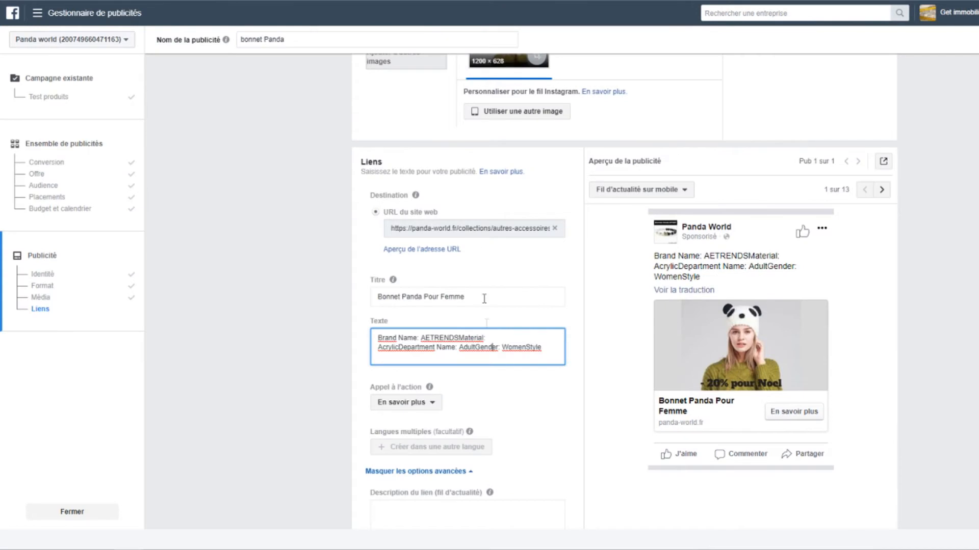
Replace the ad's text with the copied promotional text, from "PENSEZ À UN CADEAU UNIQUE" to "Tarif Imbattable spécial Noel".
left_click_drag(541, 356, 380, 339)
left_click_drag(551, 352, 517, 348)
left_click(403, 335)
double_click(467, 348)
key("BackSpace")
key("BackSpace")
key("BackSpace")
key("BackSpace")
key("BackSpace")
key("BackSpace")
key("BackSpace")
key("BackSpace")
key("BackSpace")
key("BackSpace")
key("BackSpace")
key("BackSpace")
key("BackSpace")
key("BackSpace")
key("BackSpace")
key("BackSpace")
key("BackSpace")
key("BackSpace")
key("BackSpace")
key("BackSpace")
key("BackSpace")
key("BackSpace")
key("BackSpace")
key("BackSpace")
key("BackSpace")
key("BackSpace")
key("BackSpace")
key("BackSpace")
key("BackSpace")
key("BackSpace")
key("BackSpace")
key("BackSpace")
key("BackSpace")
key("BackSpace")
key("BackSpace")
key("BackSpace")
key("BackSpace")
key("BackSpace")
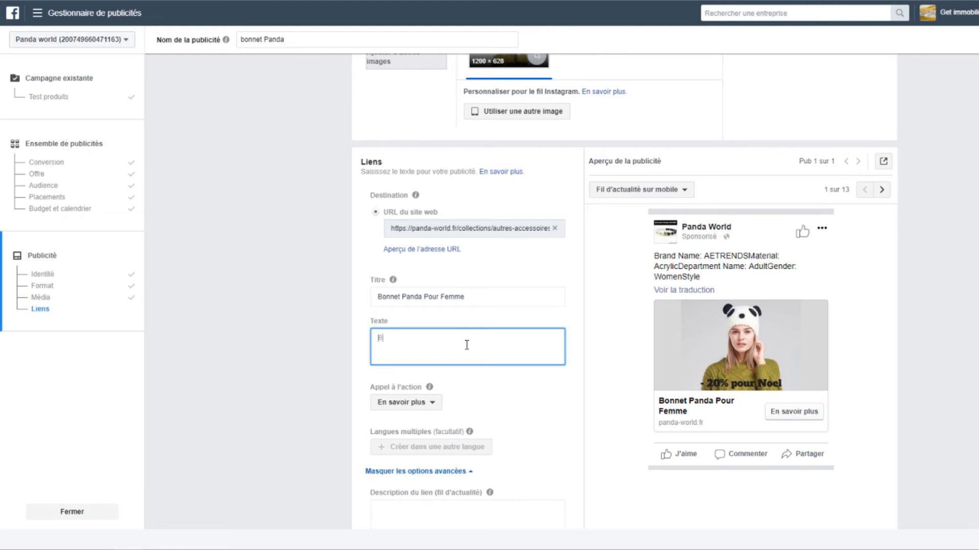
key("ctrl+v")
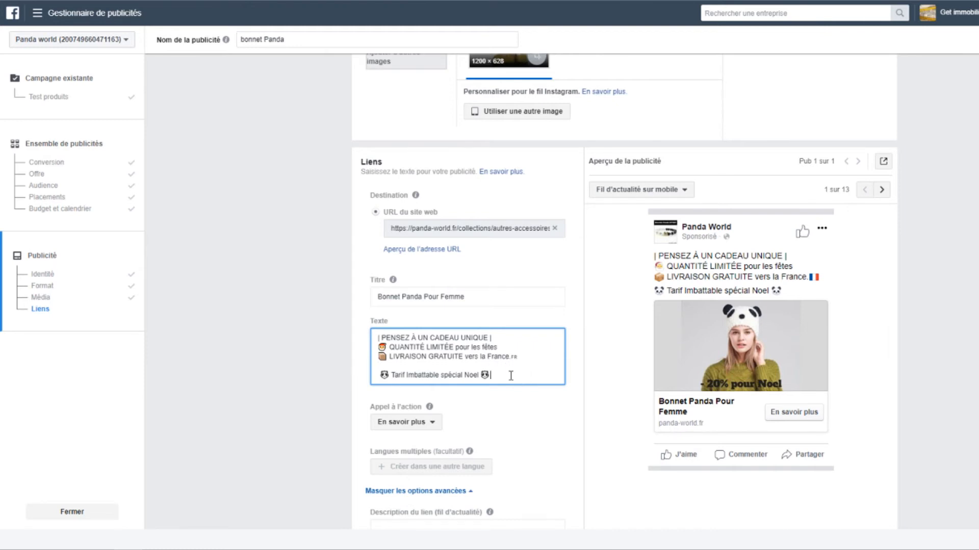
Start a new "==>" line in the ad text, and switch to Bitly to create a short link for the beanie's product page.
key("Return")
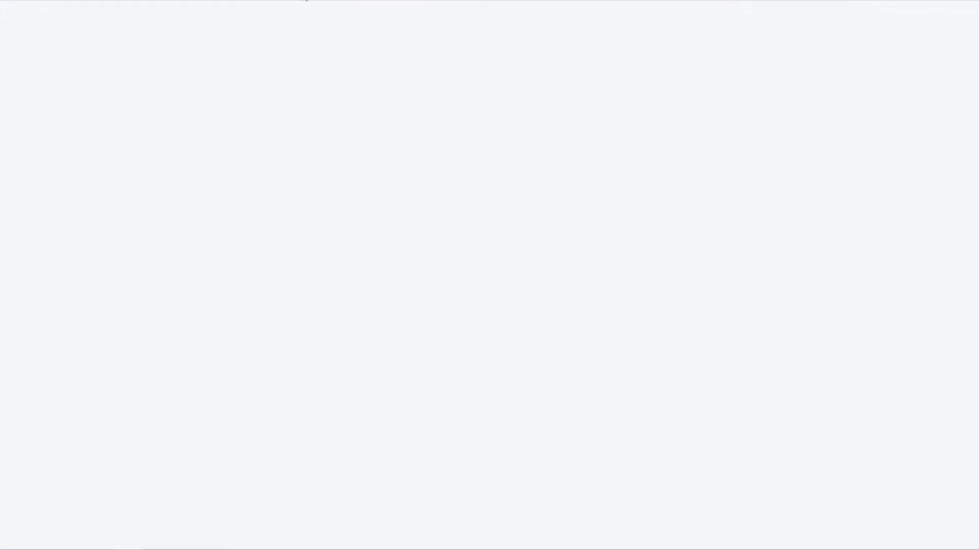
left_click(291, 1)
left_click(350, 167)
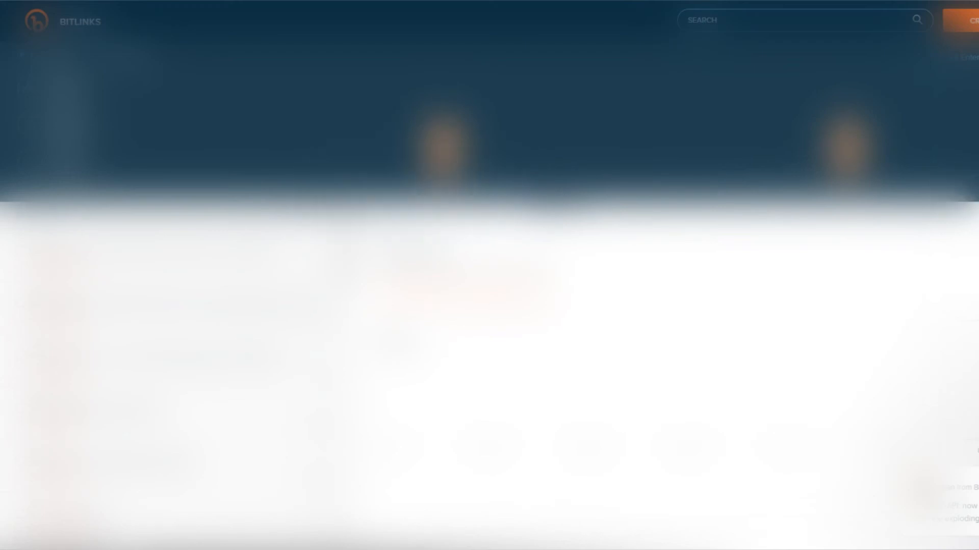
left_click(968, 20)
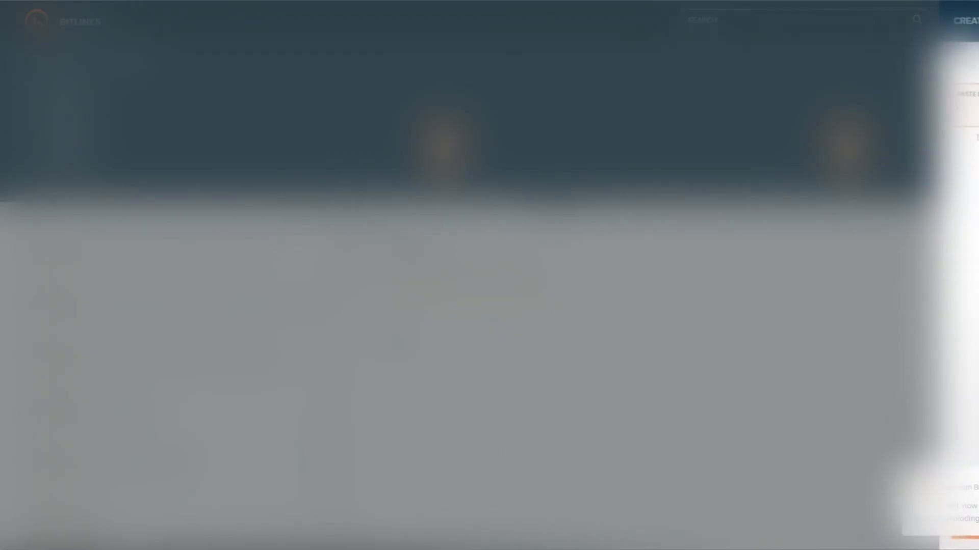
key("ctrl+v")
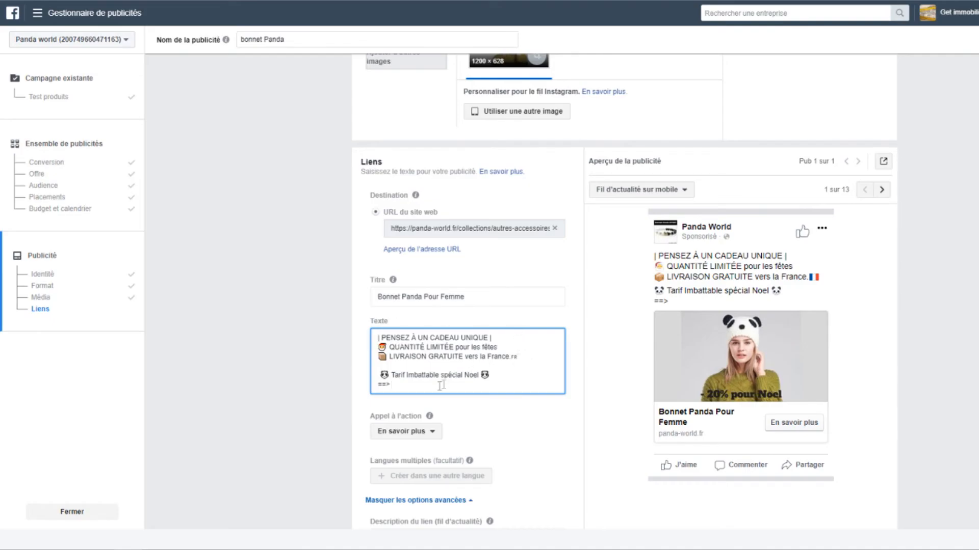
Insert the short link after "==>" in the ad text and add a second "==>" line with the same link.
key("ctrl+v")
key("Return")
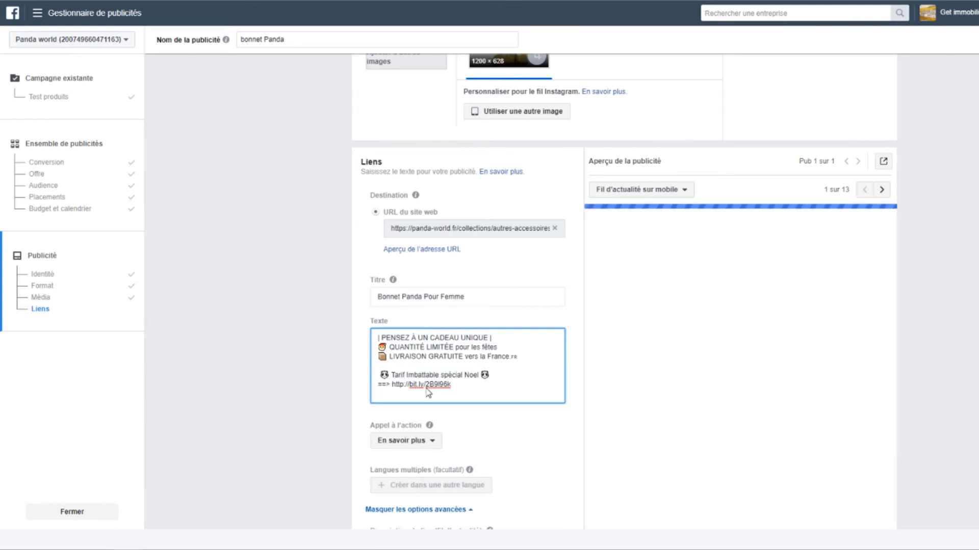
type("==")
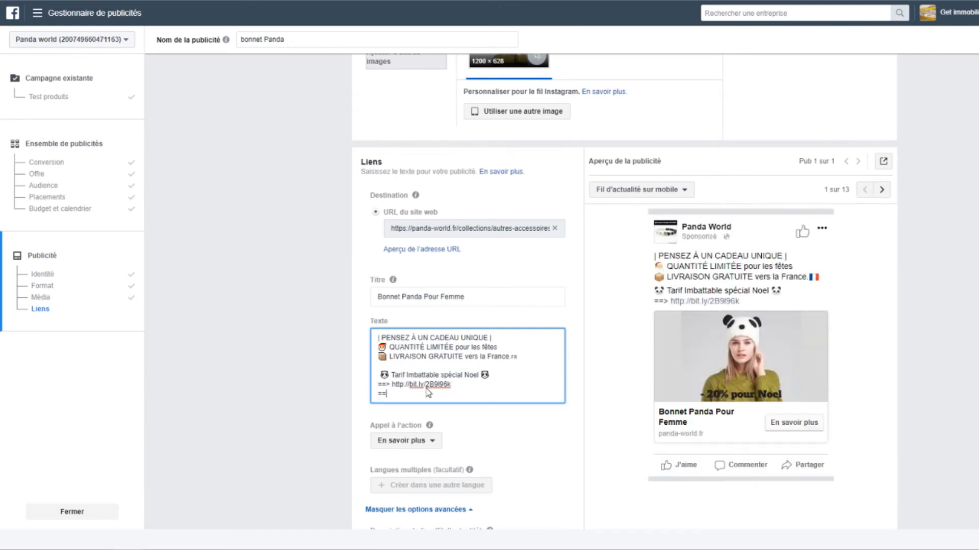
type(">")
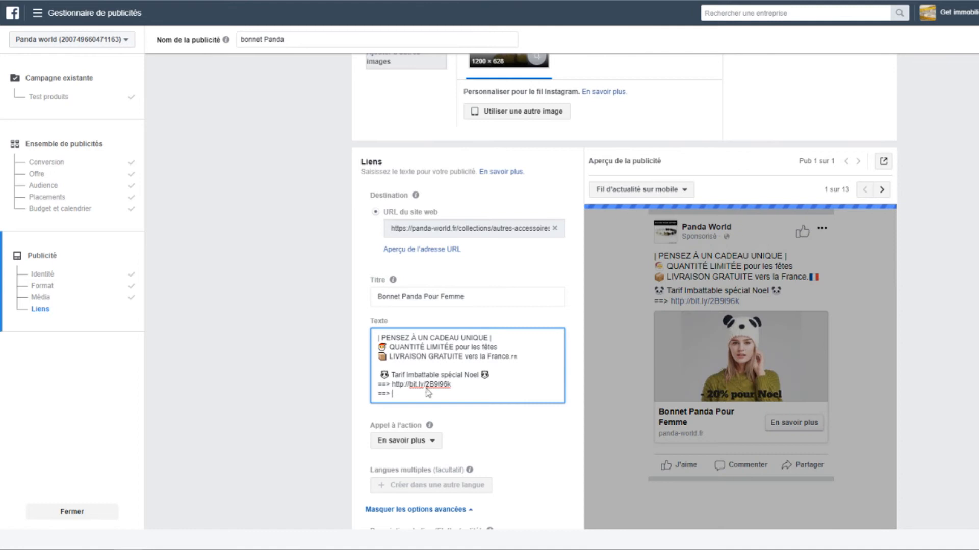
key("ctrl+v")
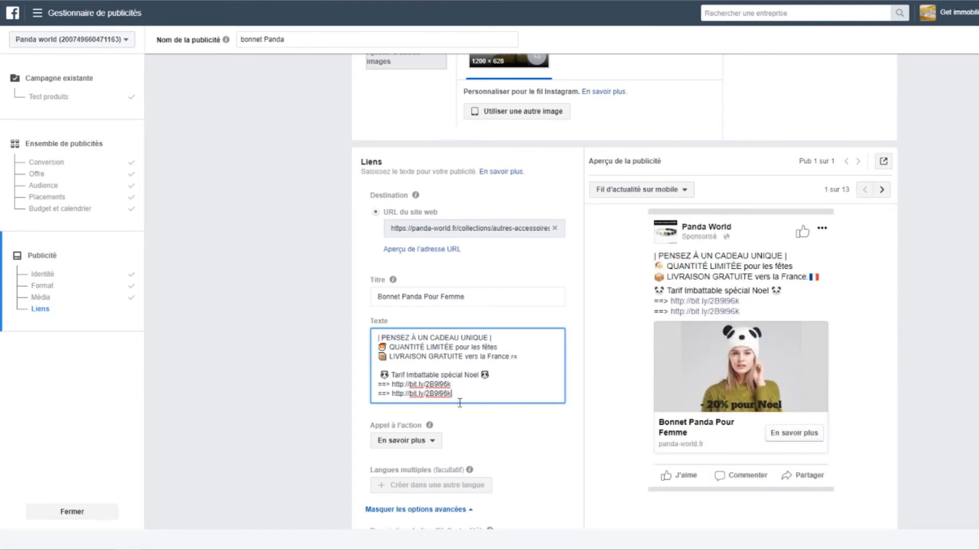
key("Return")
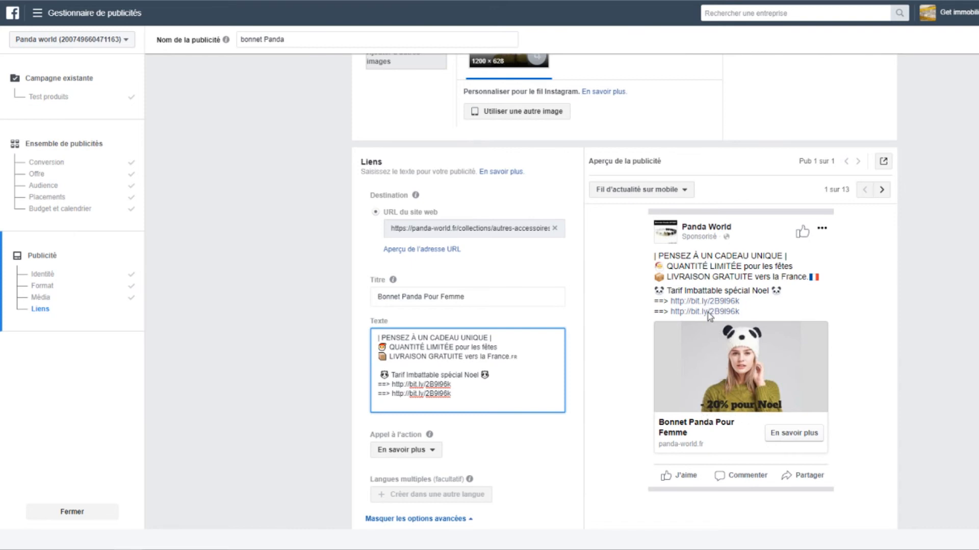
Review the ad's call-to-action choices and link settings, keeping "En savoir plus" as the call to action.
scroll(693, 428, "down", 1)
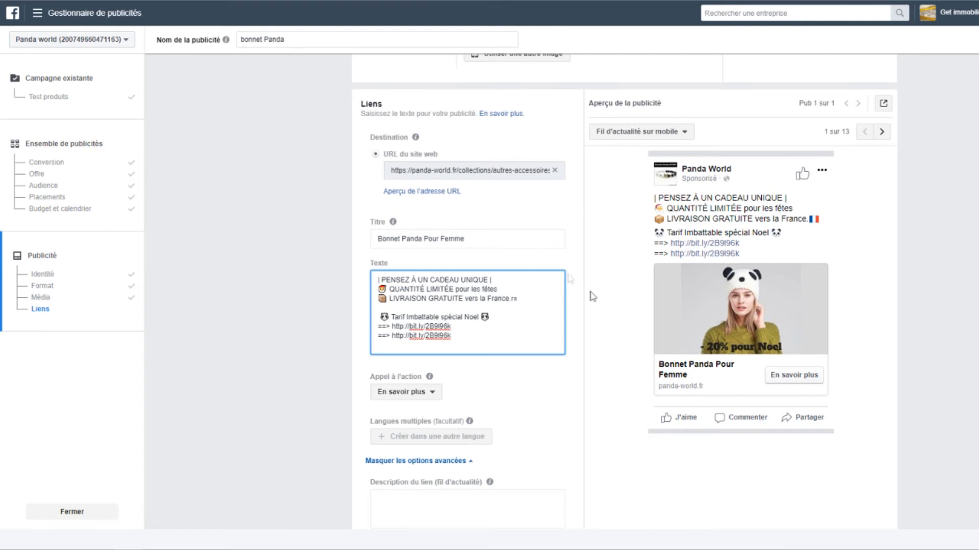
scroll(474, 321, "down", 1)
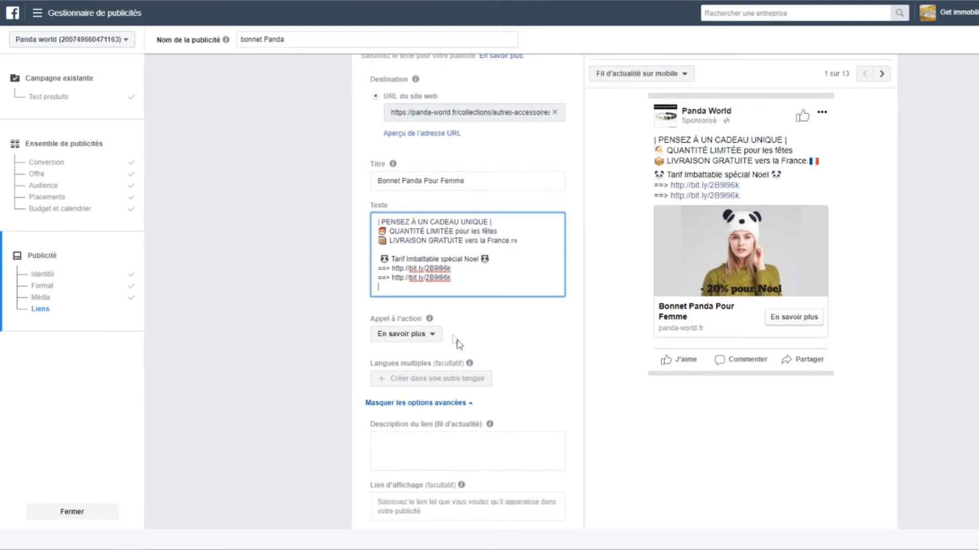
left_click(406, 334)
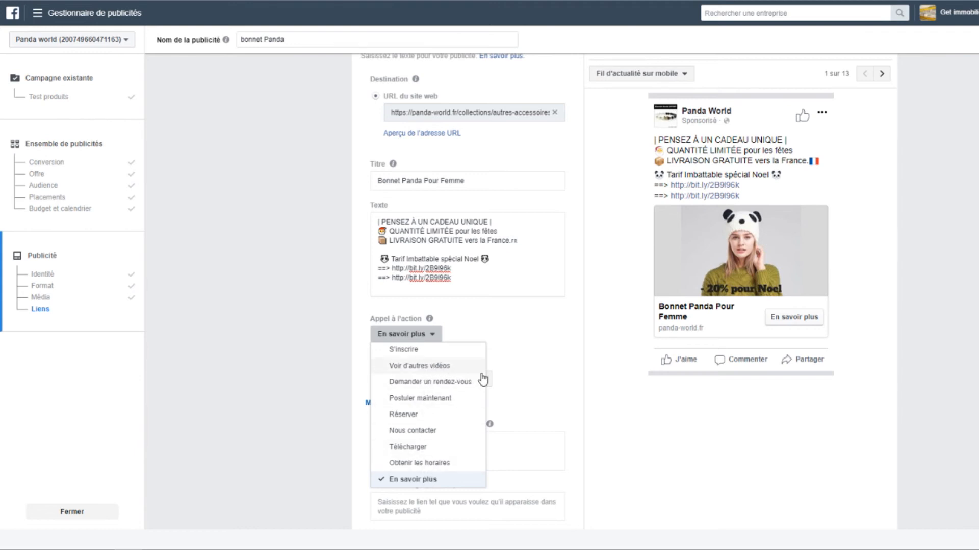
left_click(516, 335)
scroll(489, 351, "down", 1)
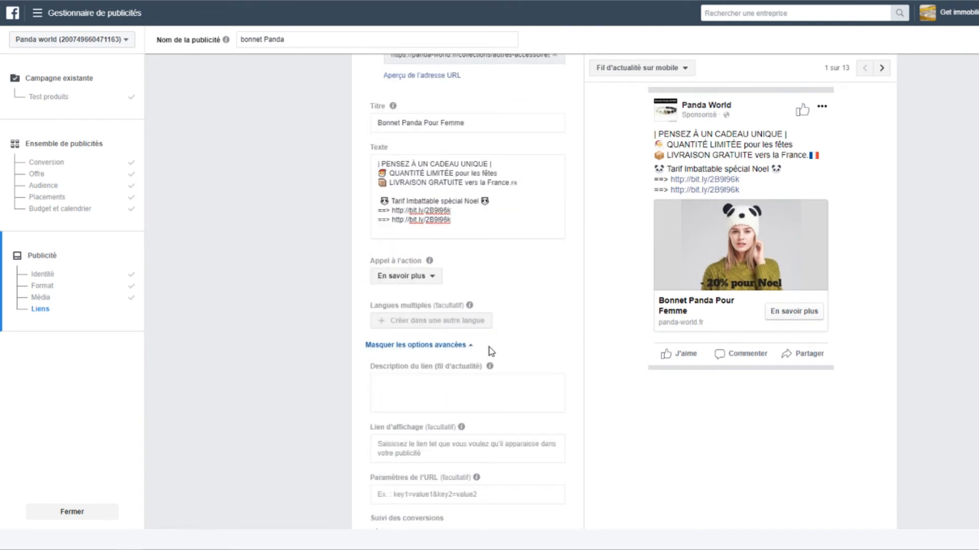
scroll(494, 352, "up", 2)
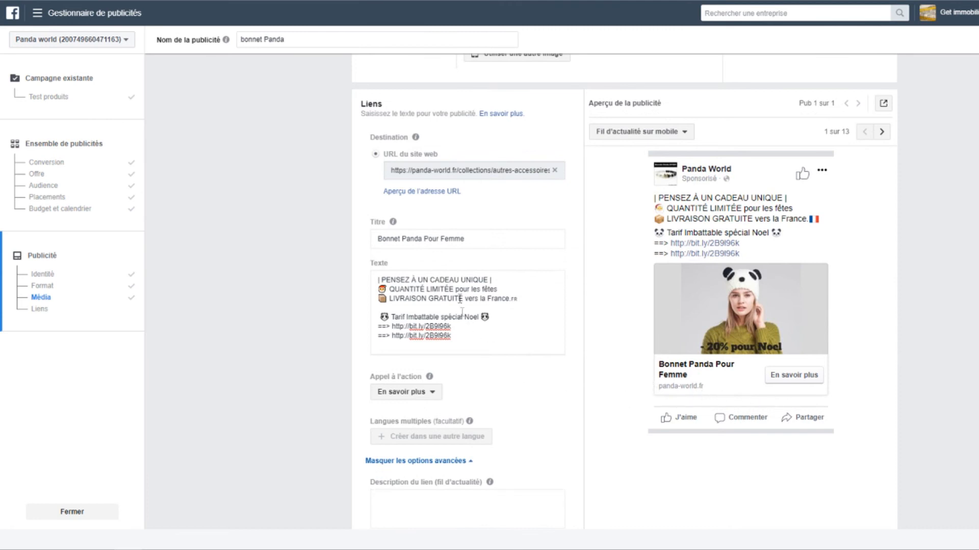
left_click(458, 289)
left_click(471, 238)
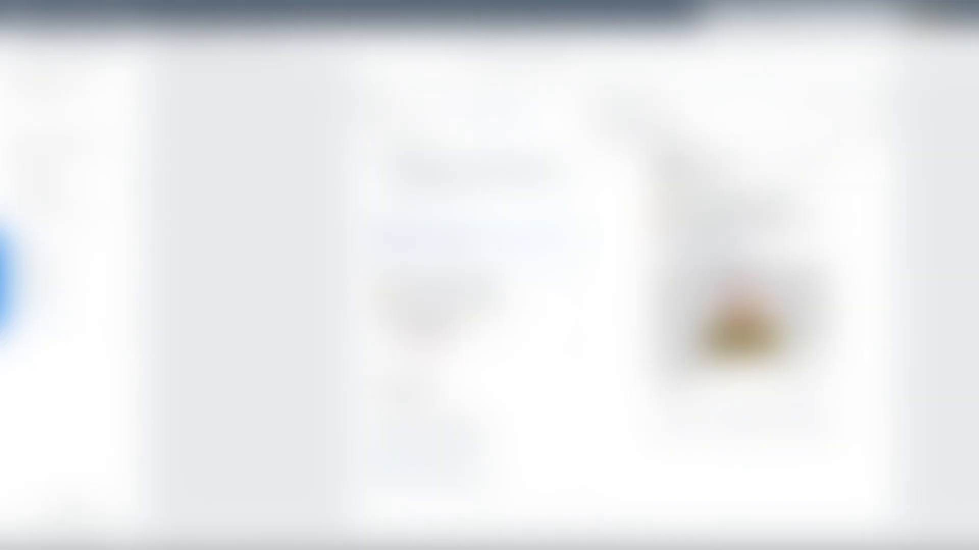
Submit the "bonnet Panda" ad for review and continue past the confirmation page to the ads list.
scroll(471, 286, "down", 8)
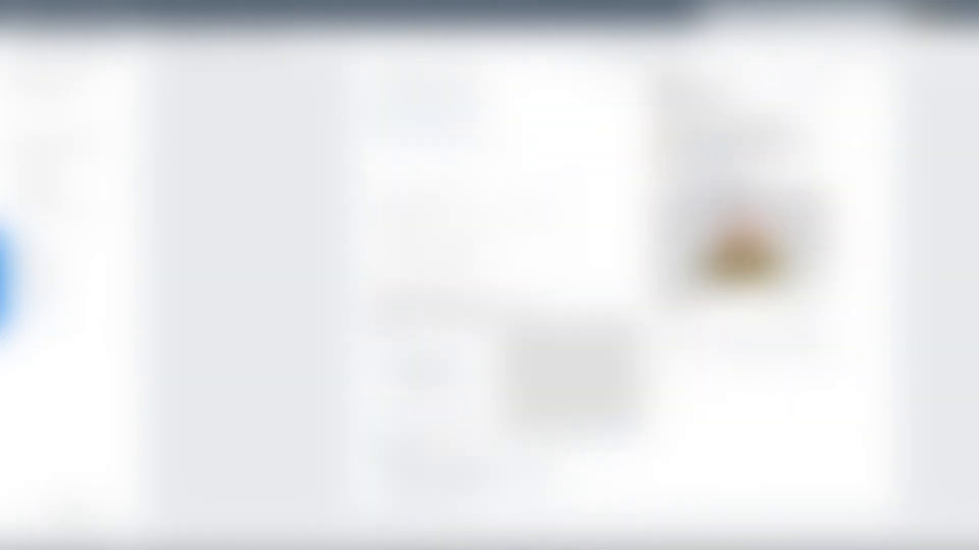
scroll(472, 285, "down", 2)
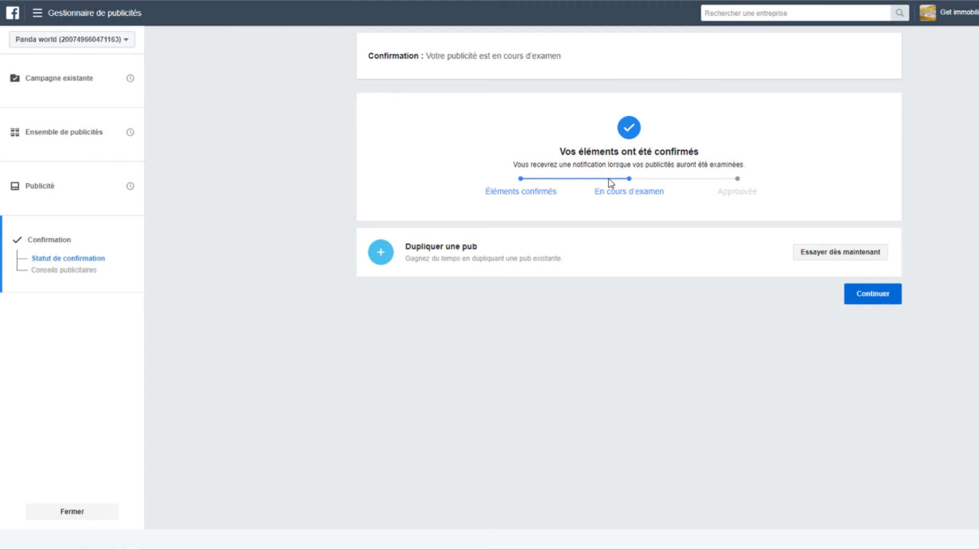
left_click(868, 303)
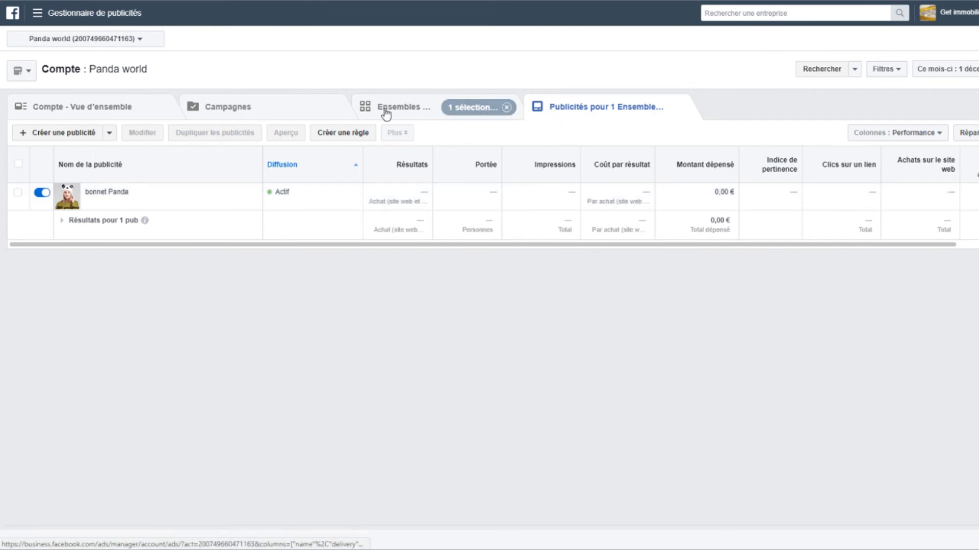
Examine the performance figures of the "FR - 18+" ad set, including reach, impressions, amount spent and link clicks.
left_click(406, 119)
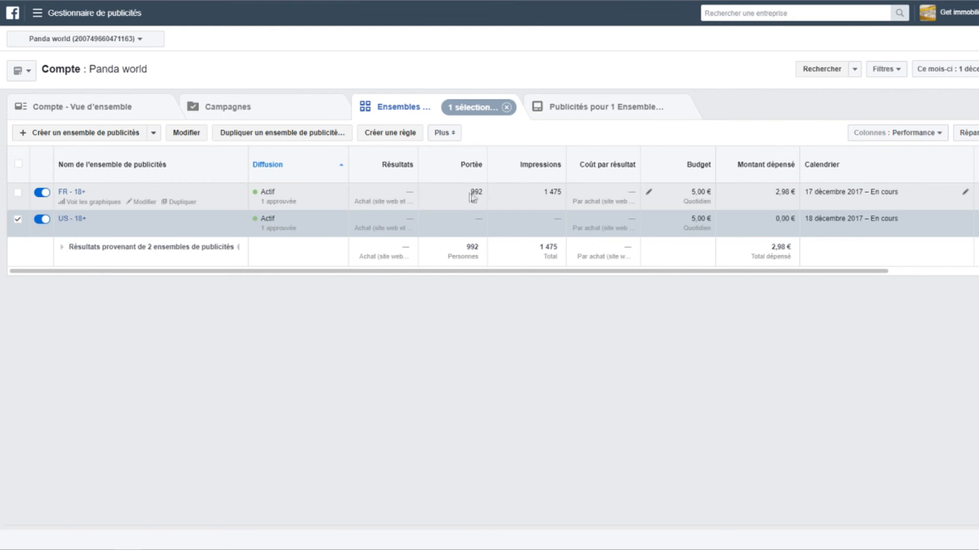
left_click_drag(469, 195, 487, 193)
left_click(544, 202)
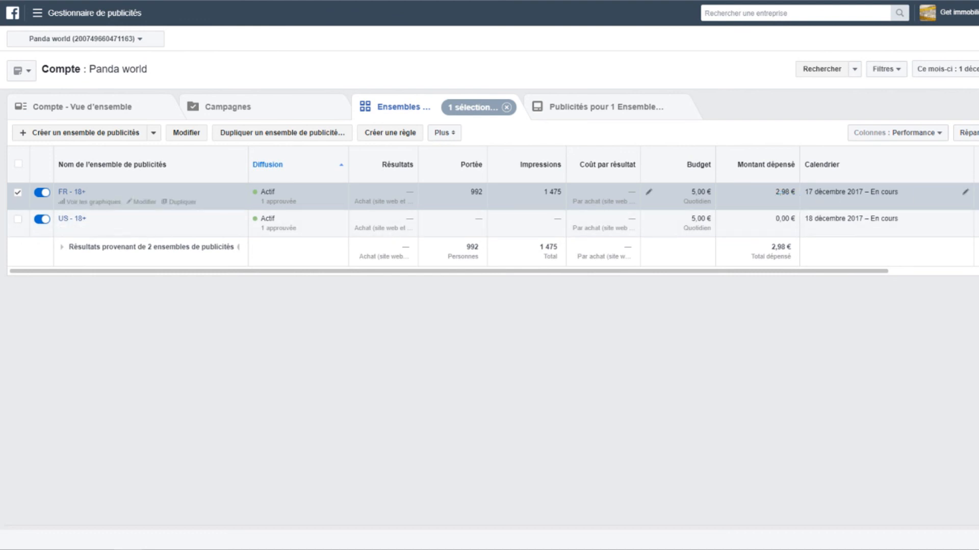
left_click_drag(831, 271, 861, 276)
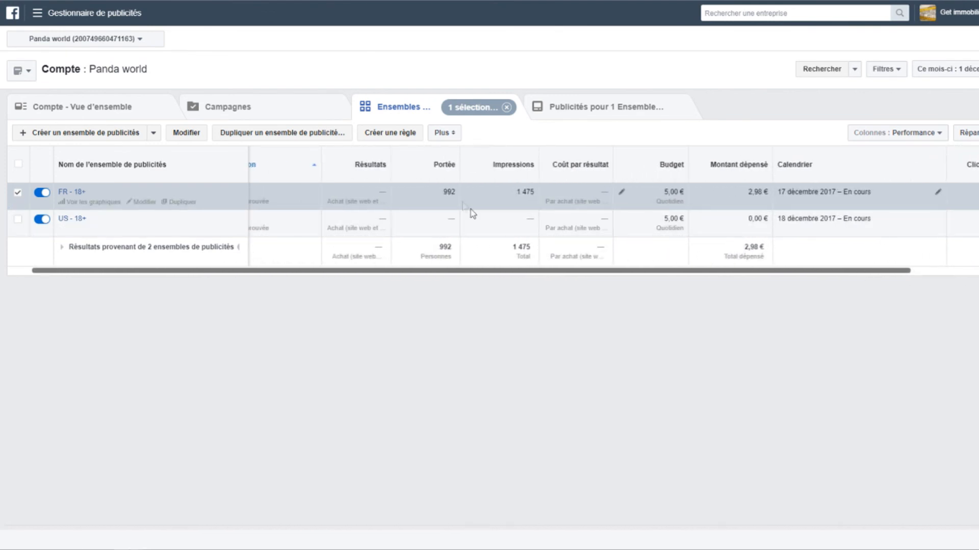
left_click_drag(604, 276, 806, 280)
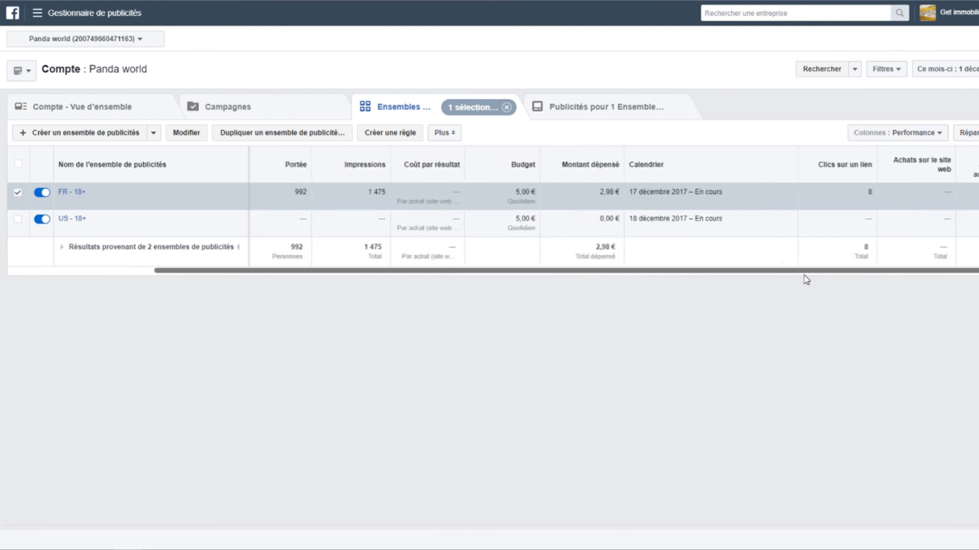
left_click_drag(806, 280, 573, 273)
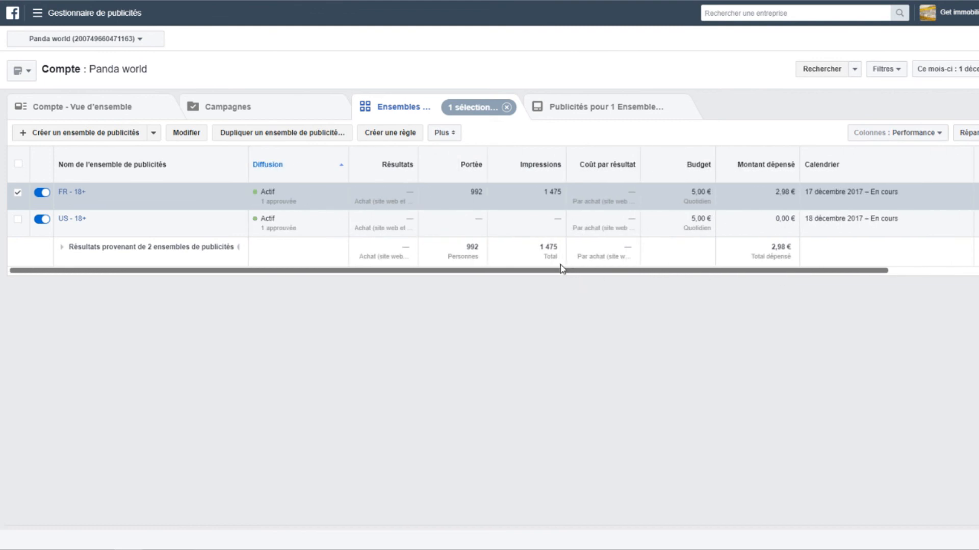